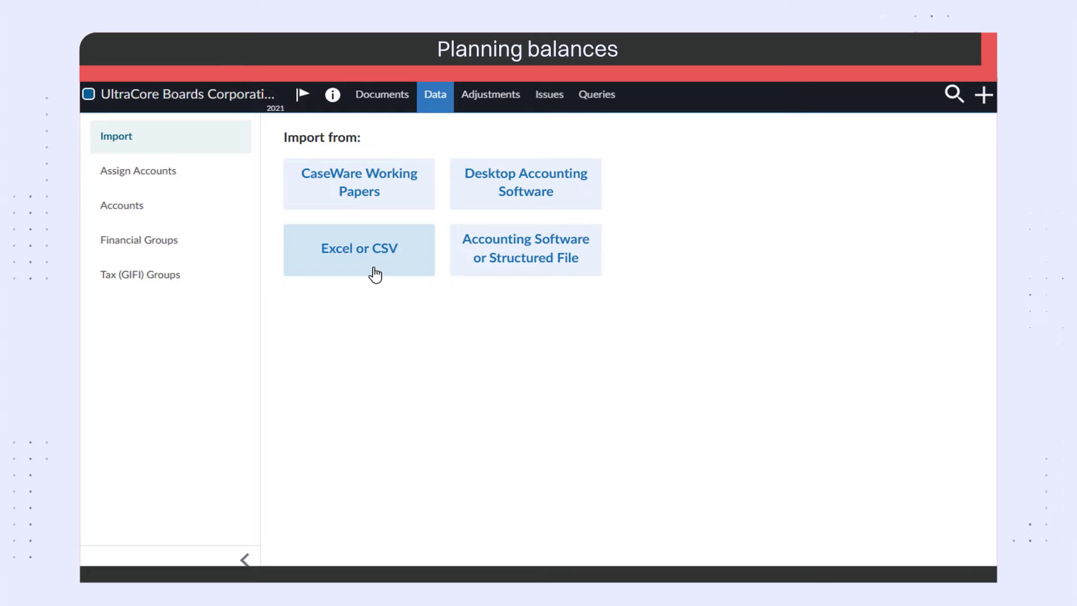
# - Start an Excel import of ACME Inc - Cdn.xls as a planning trial balance dated Jan 22, 2021
pyautogui.click(375, 275)
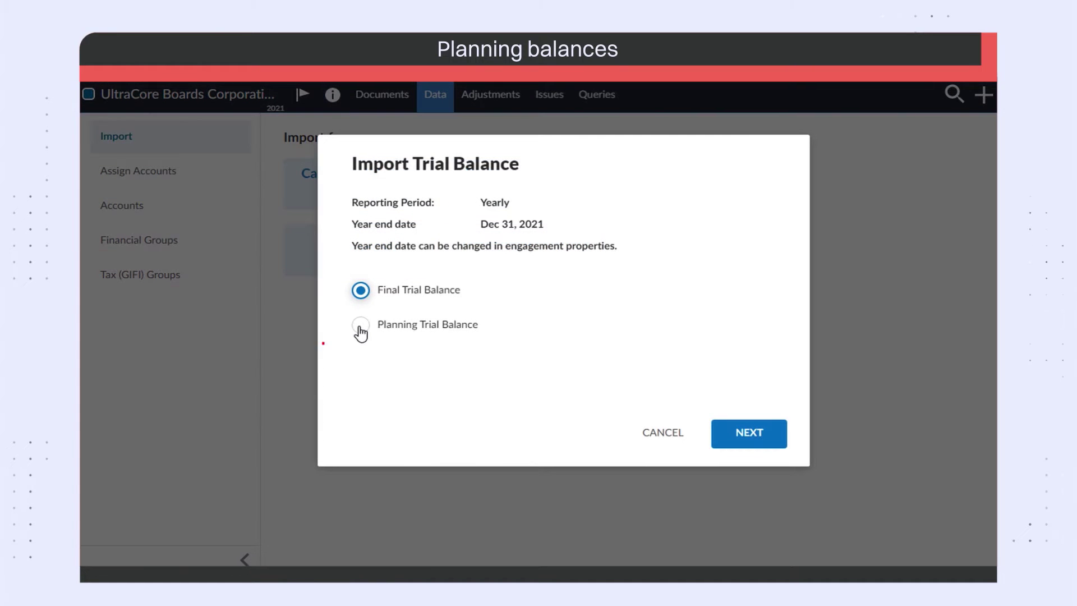
pyautogui.click(360, 327)
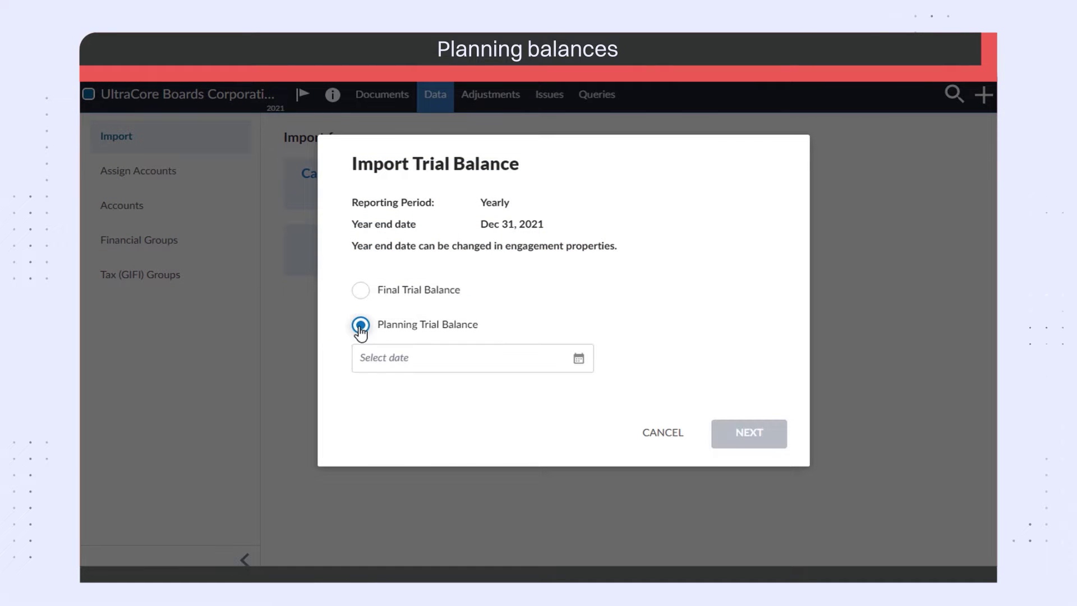
pyautogui.click(525, 365)
pyautogui.click(547, 271)
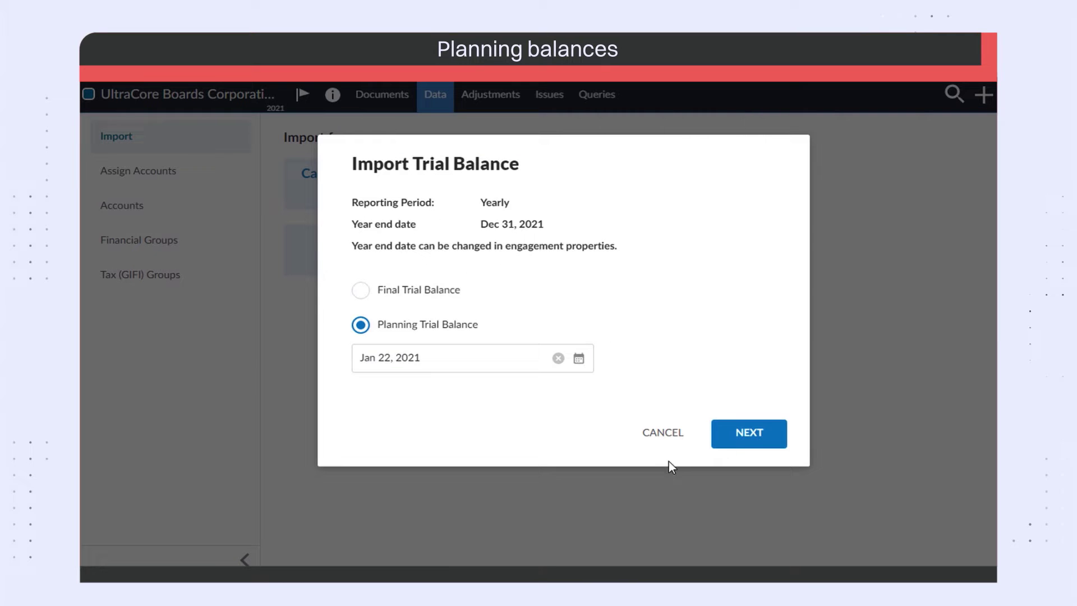
pyautogui.click(752, 435)
pyautogui.click(503, 361)
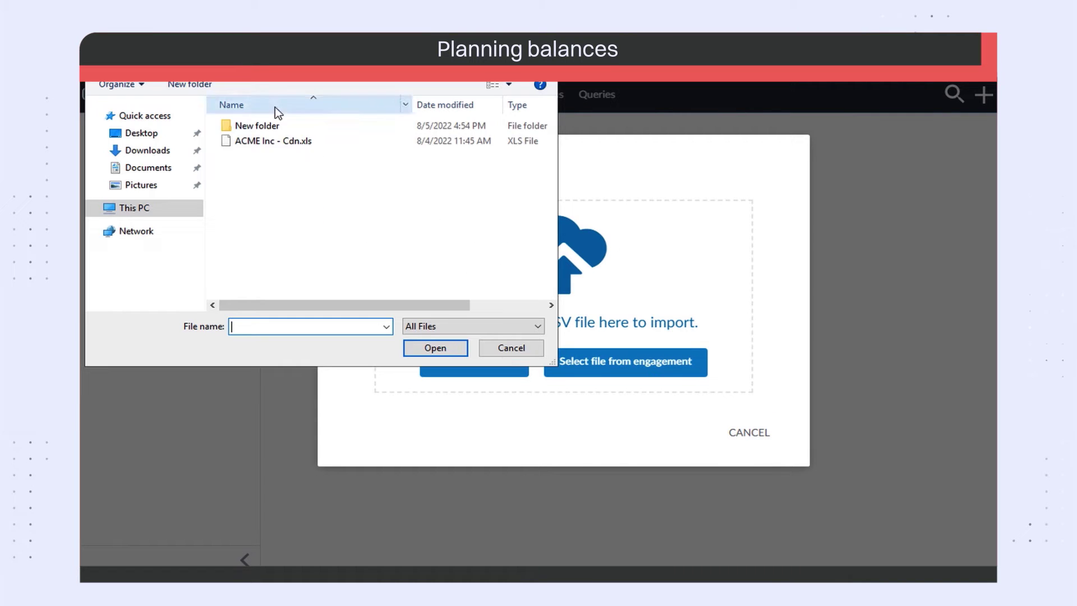
pyautogui.click(273, 141)
pyautogui.click(429, 351)
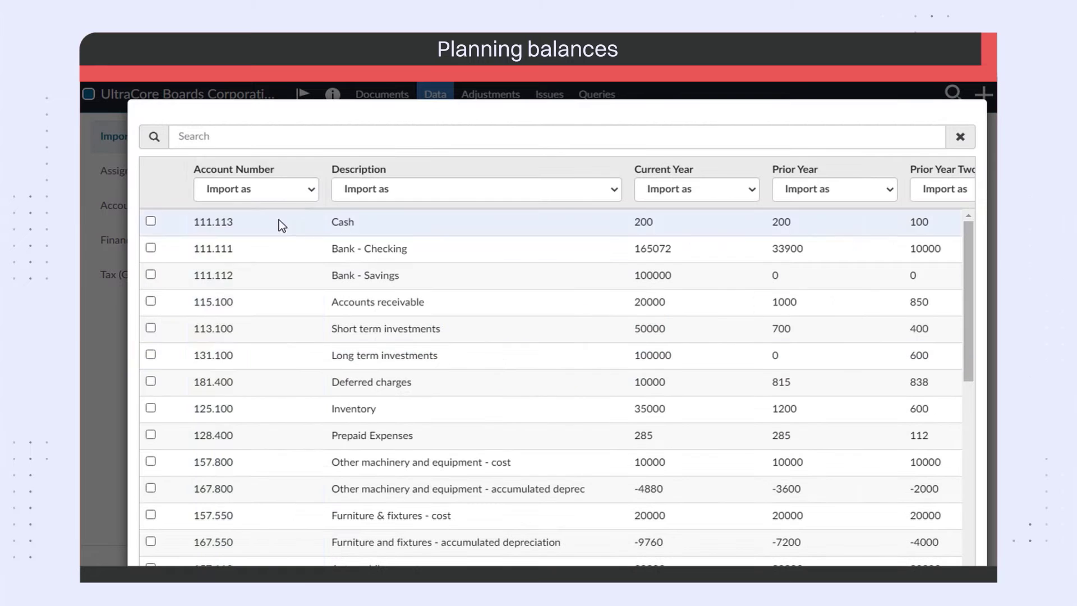
# - Map columns to Account Number, Account Name, CY (Planning) and PY (Planning), then import
pyautogui.click(294, 190)
pyautogui.click(282, 211)
pyautogui.click(421, 193)
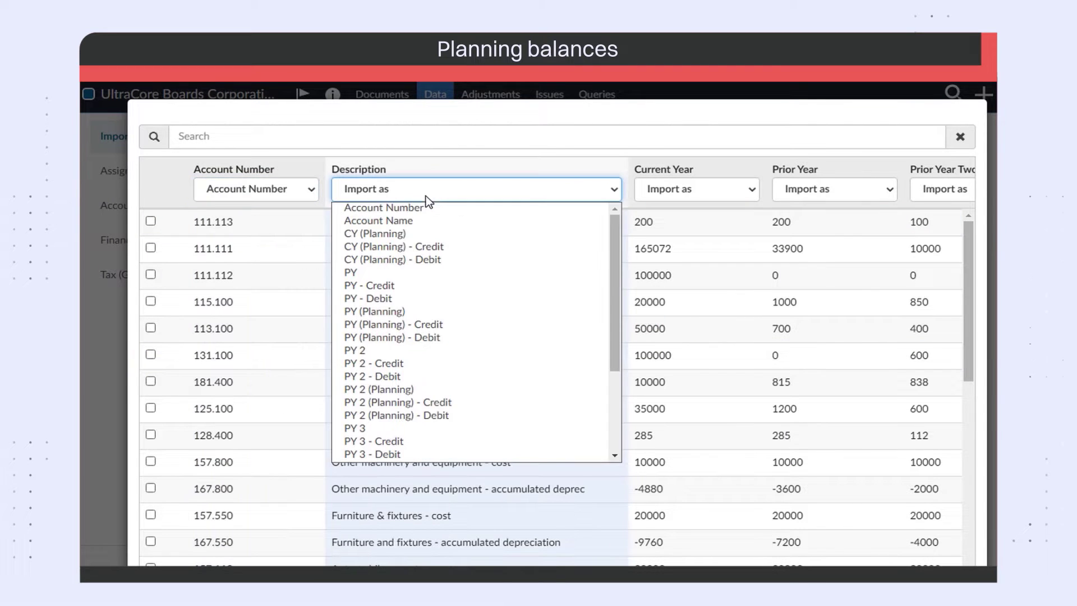
pyautogui.click(413, 218)
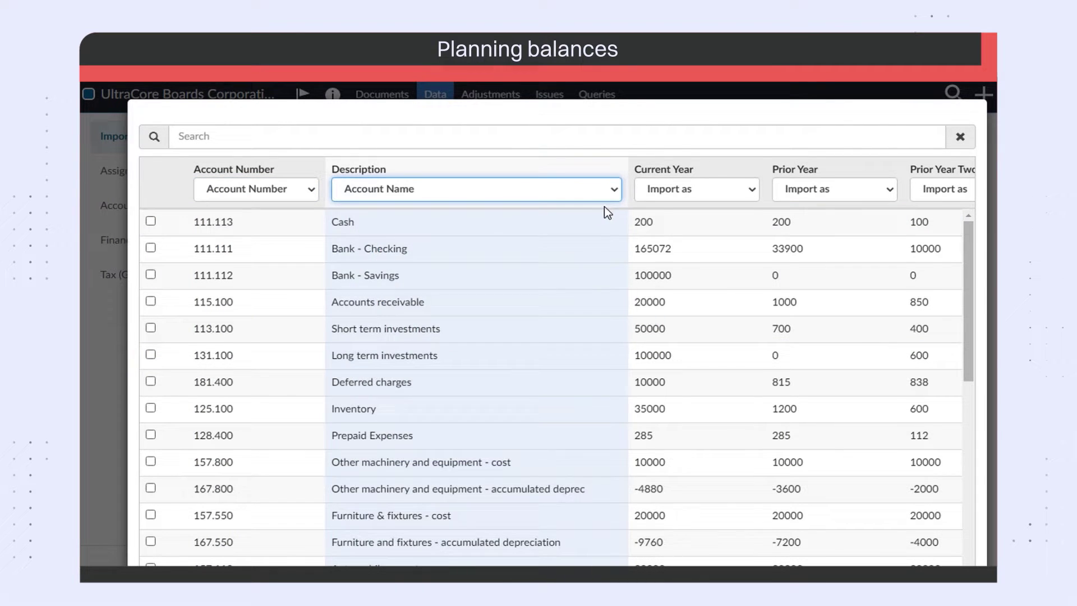
pyautogui.click(708, 193)
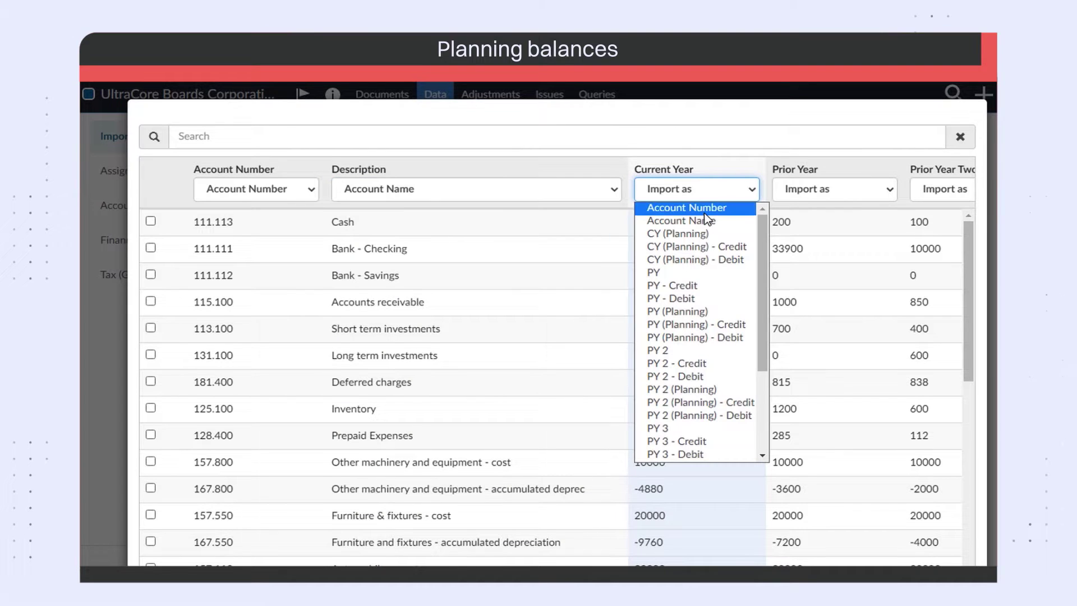
pyautogui.click(721, 235)
pyautogui.click(814, 189)
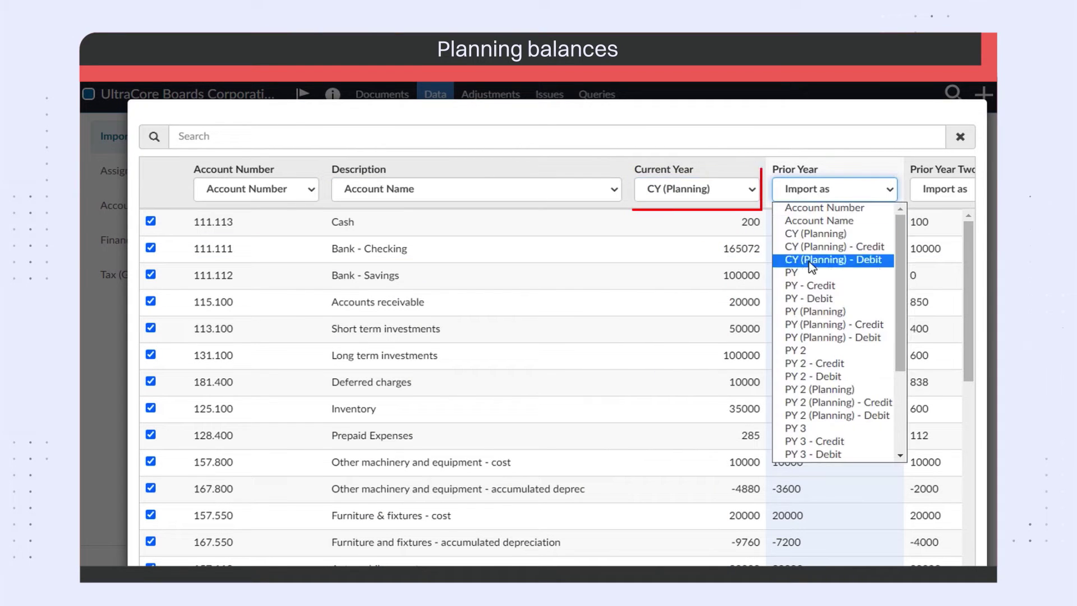
pyautogui.click(814, 311)
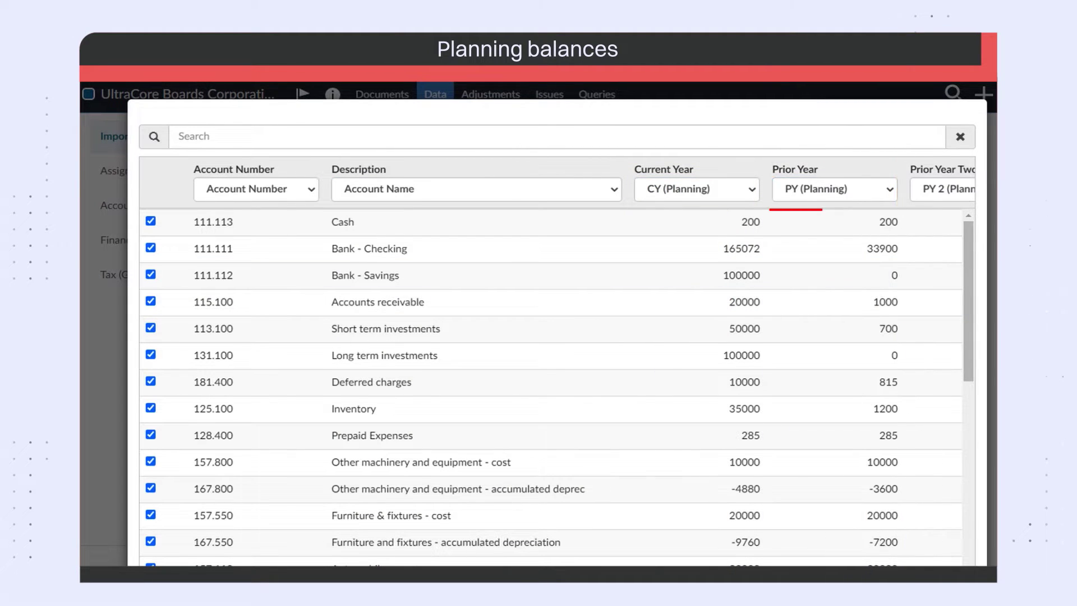
pyautogui.scroll(-4, 558, 324)
pyautogui.click(896, 530)
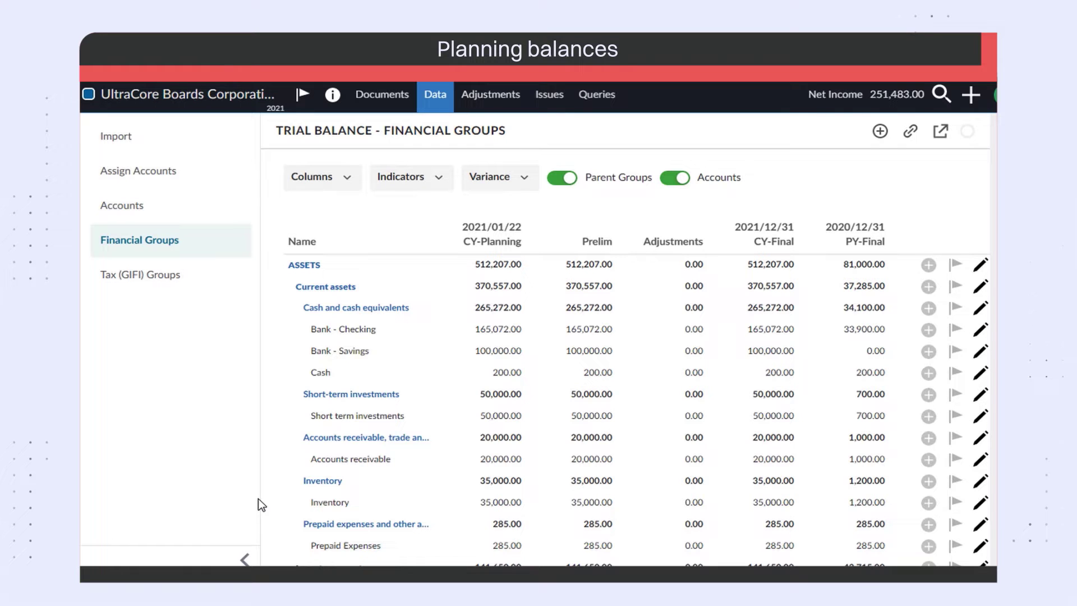
# - After checking the 2021/01/22 CY-Planning column, view the Adjustments tab to confirm none exist
pyautogui.click(512, 102)
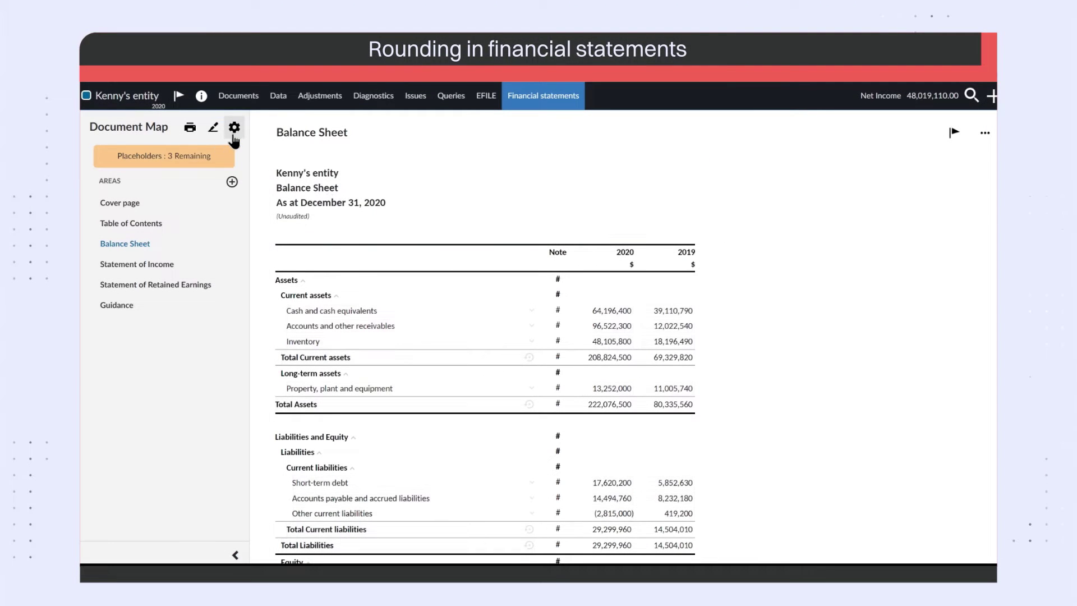
# - Set the statements' whole-number rounding to Thousands (1 000)
pyautogui.click(234, 129)
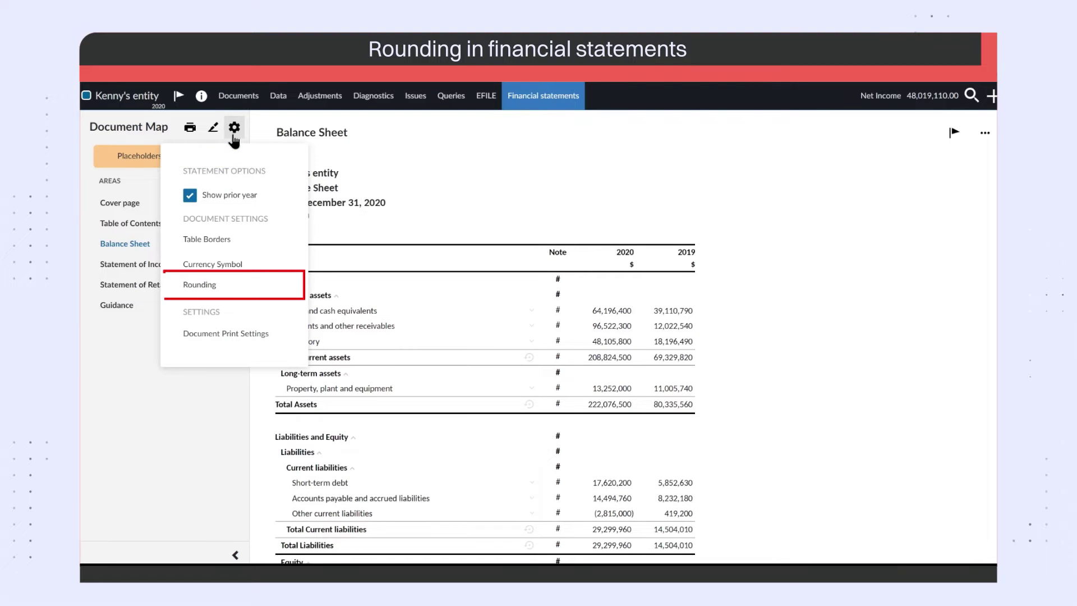
pyautogui.click(210, 285)
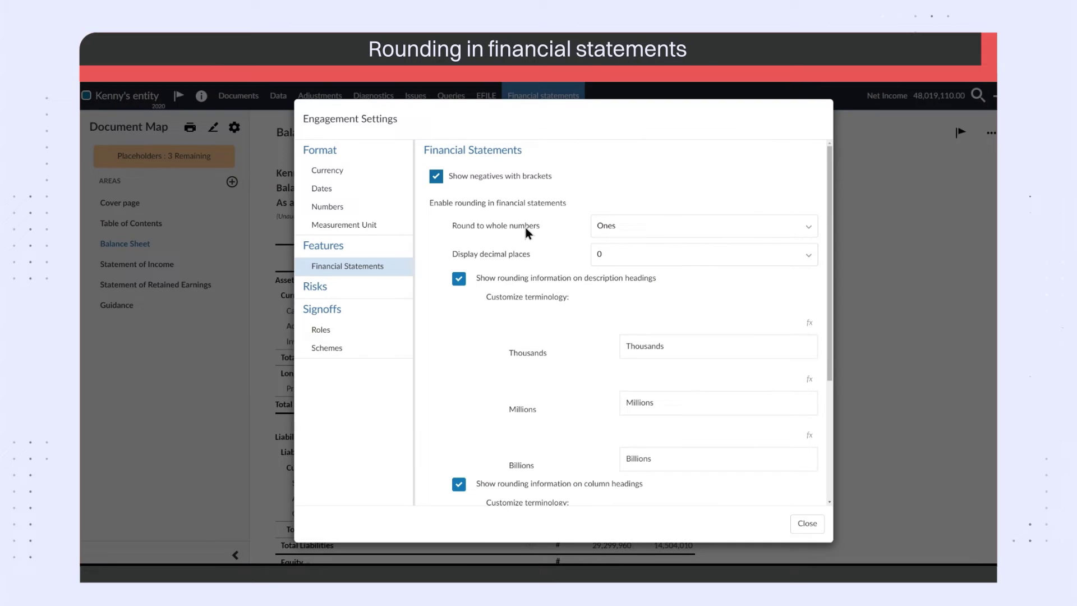
pyautogui.click(604, 230)
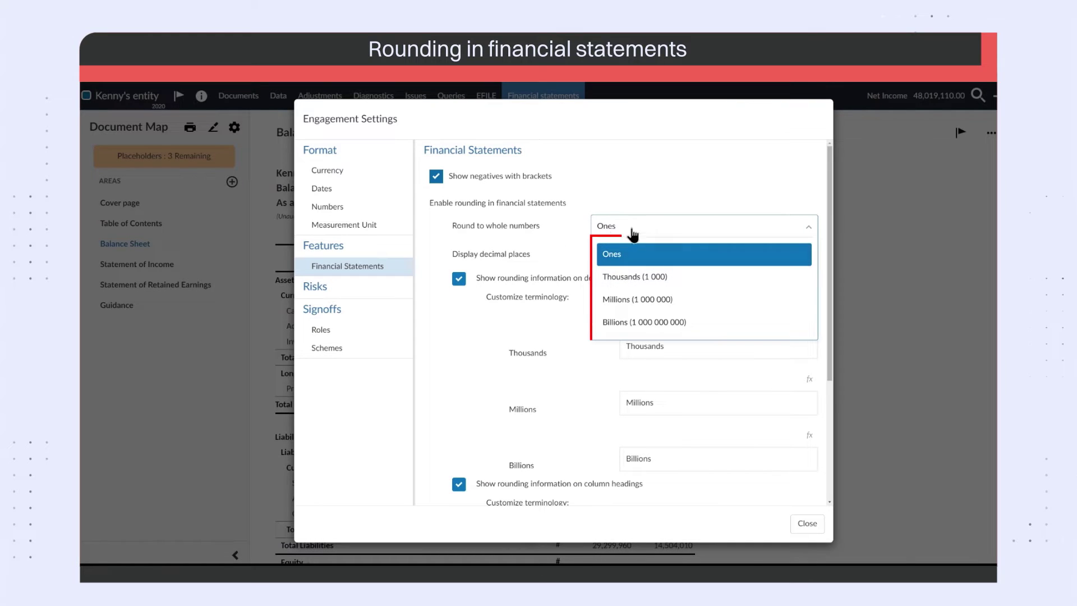
pyautogui.click(710, 283)
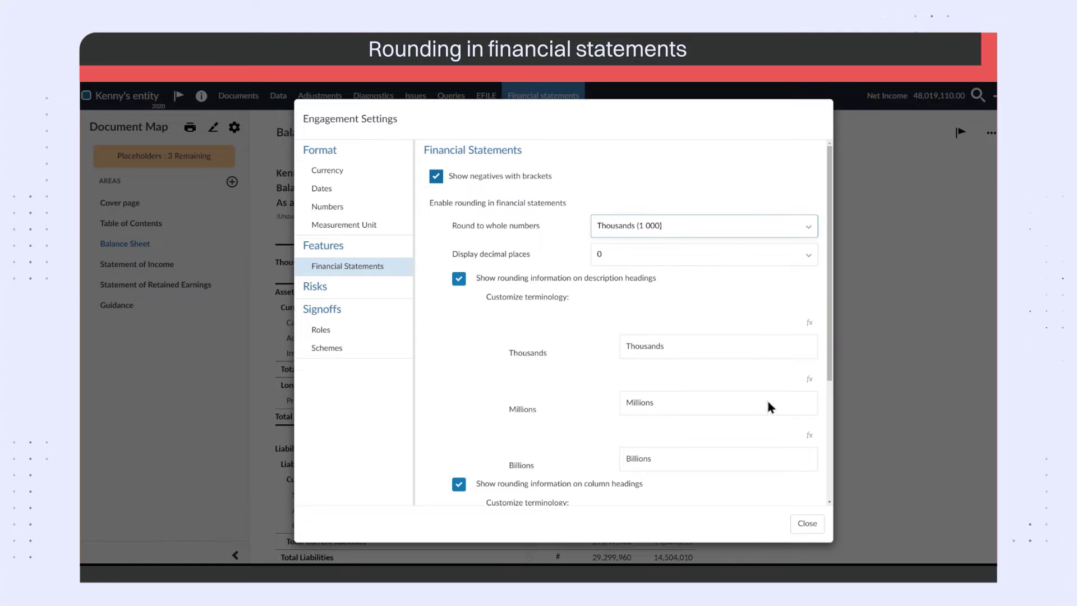
pyautogui.click(804, 526)
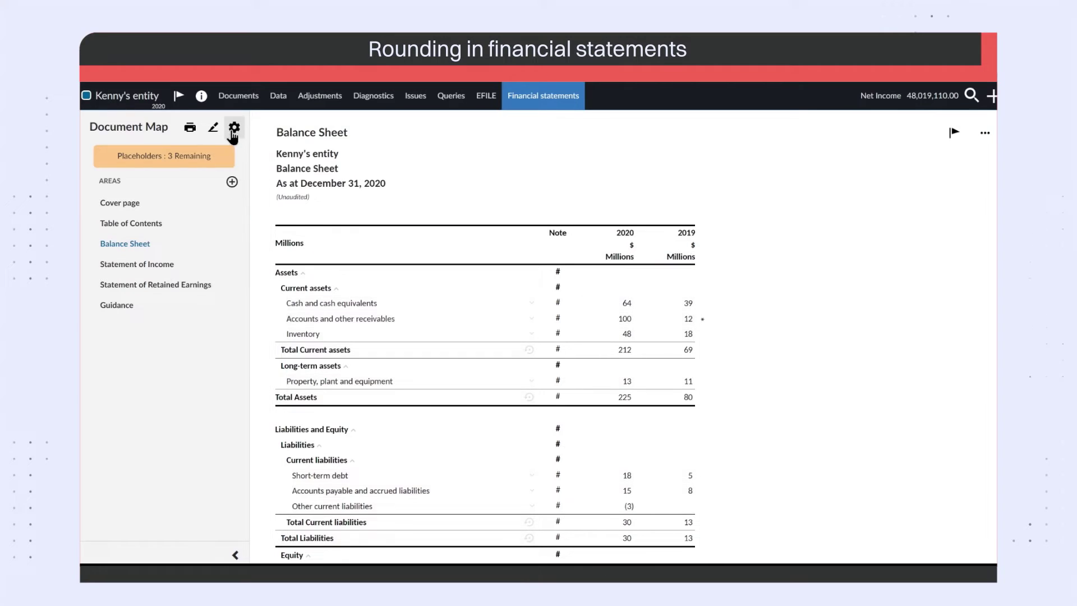
# - Change the Millions rounding terminology to '(in millions)'
pyautogui.click(234, 127)
pyautogui.click(208, 285)
pyautogui.doubleClick(673, 402)
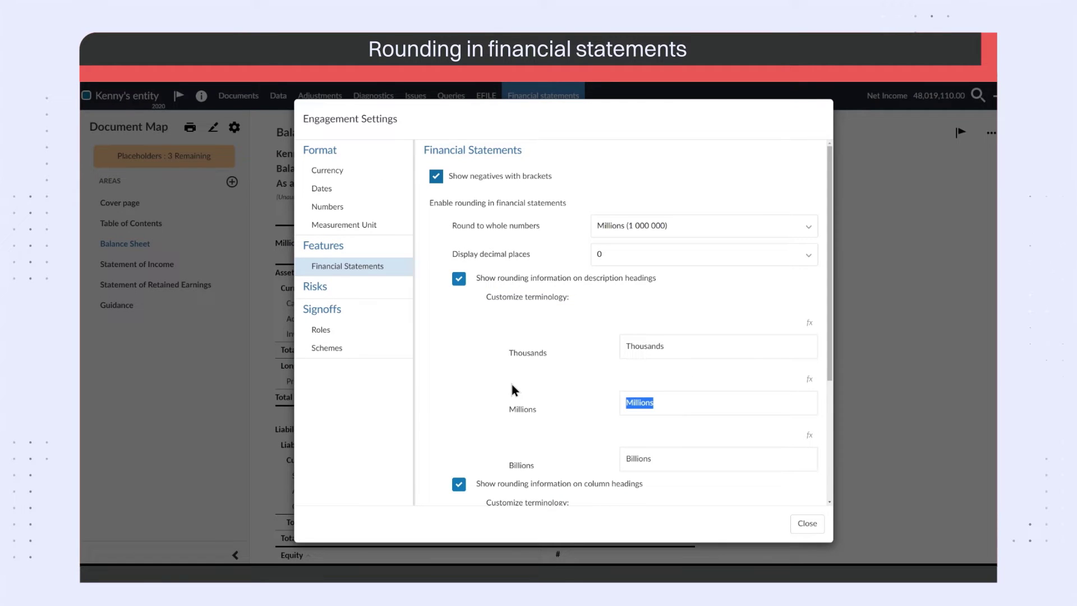
pyautogui.write('(in millions)')
pyautogui.click(807, 524)
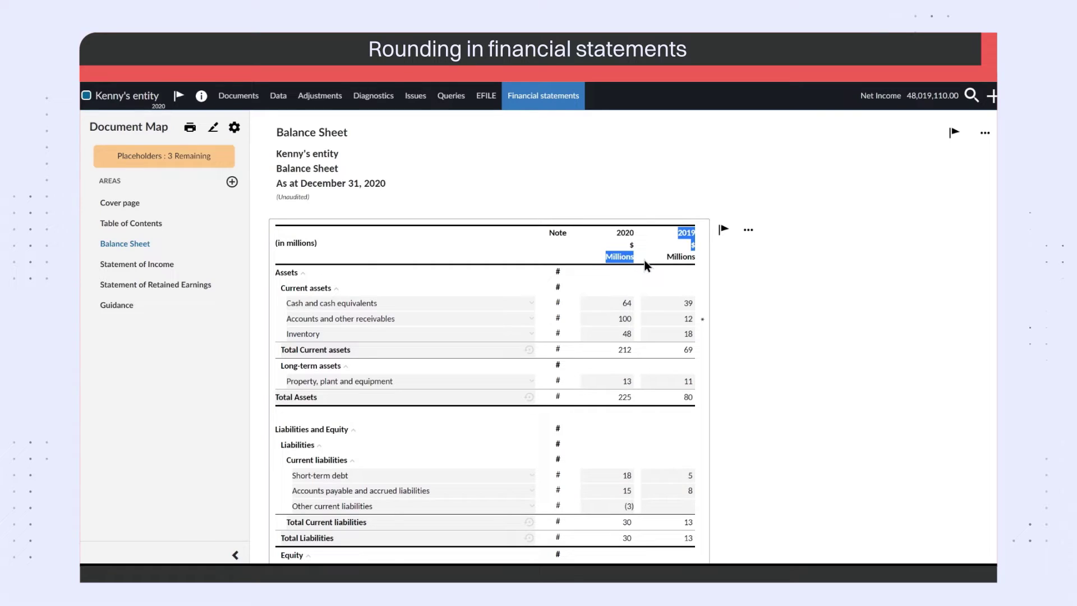
# - Round statement amounts to thousands with 2 displayed decimal places
pyautogui.click(235, 131)
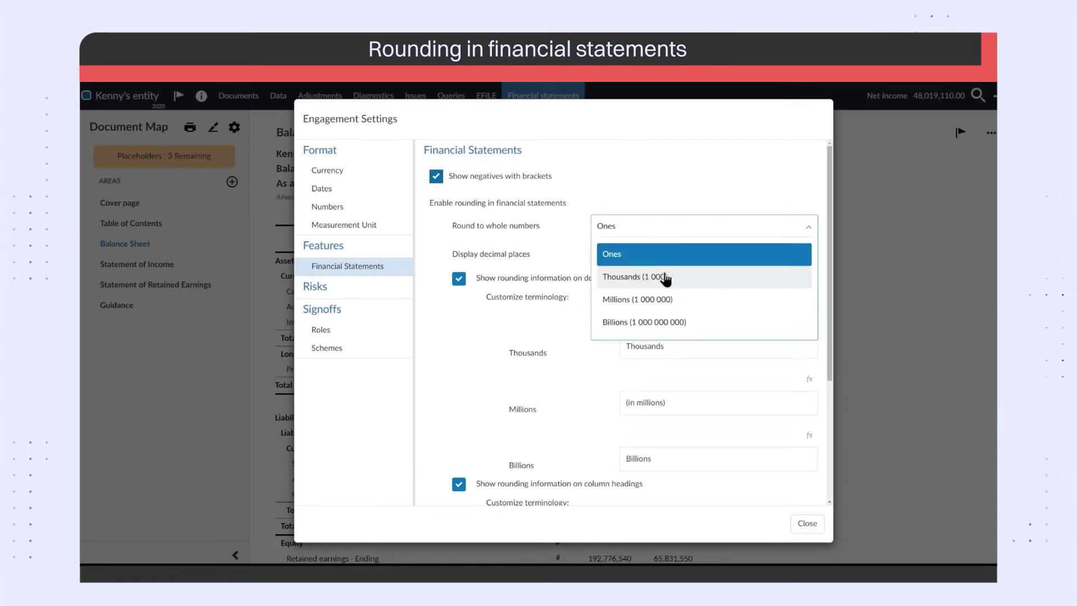
pyautogui.click(663, 277)
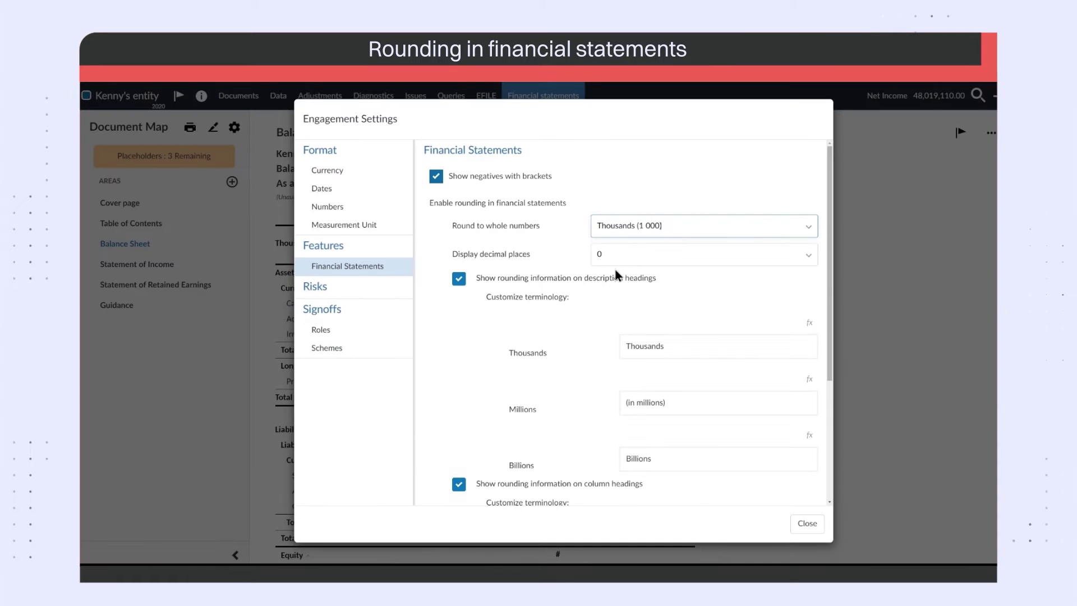
pyautogui.click(701, 254)
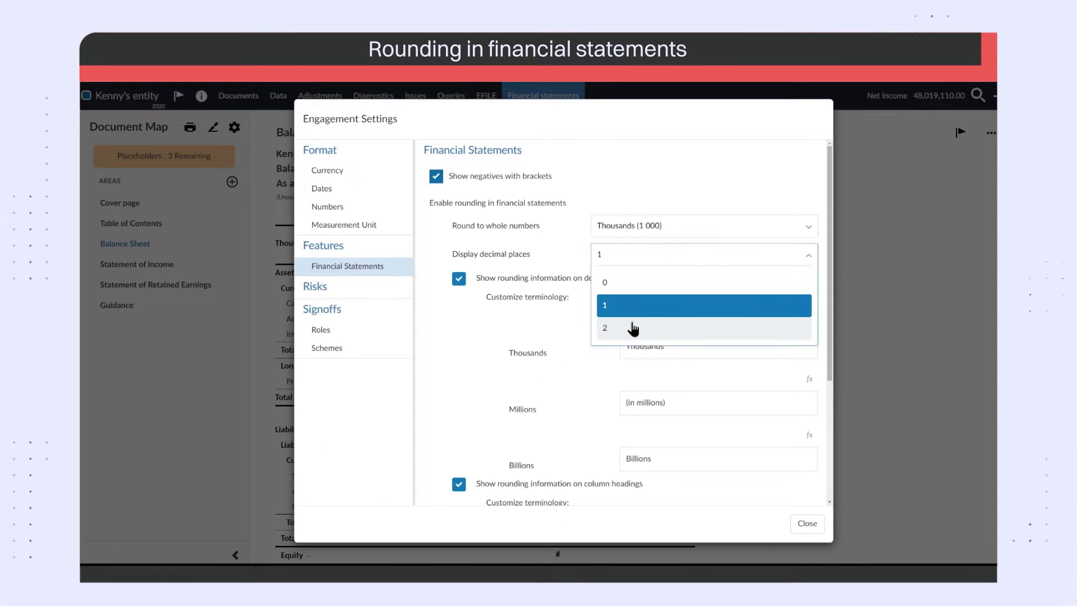
pyautogui.click(634, 329)
pyautogui.scroll(-3, 637, 362)
pyautogui.scroll(3, 617, 401)
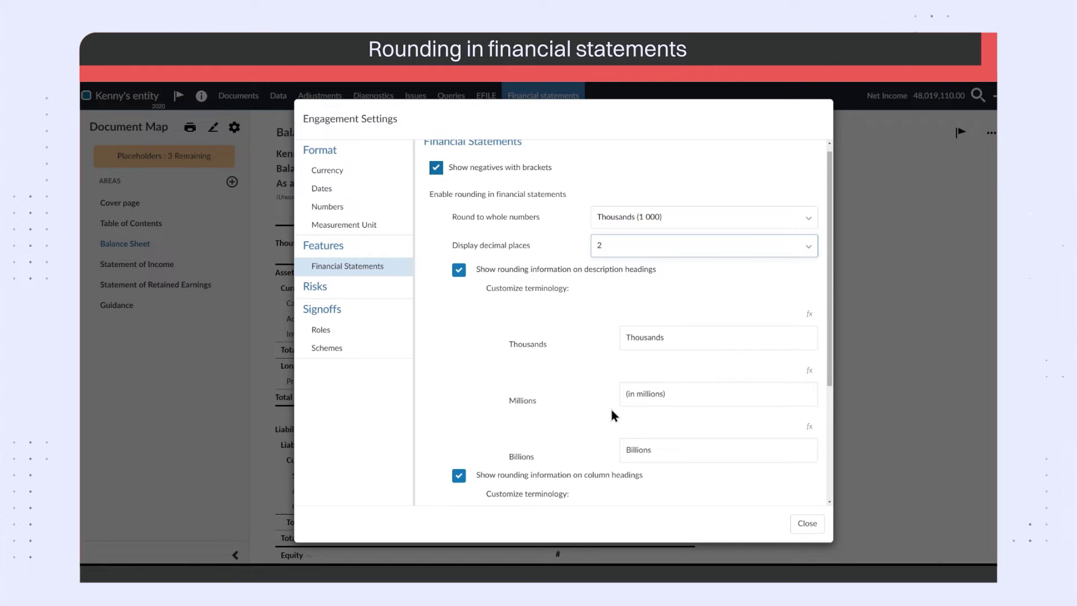
pyautogui.click(808, 523)
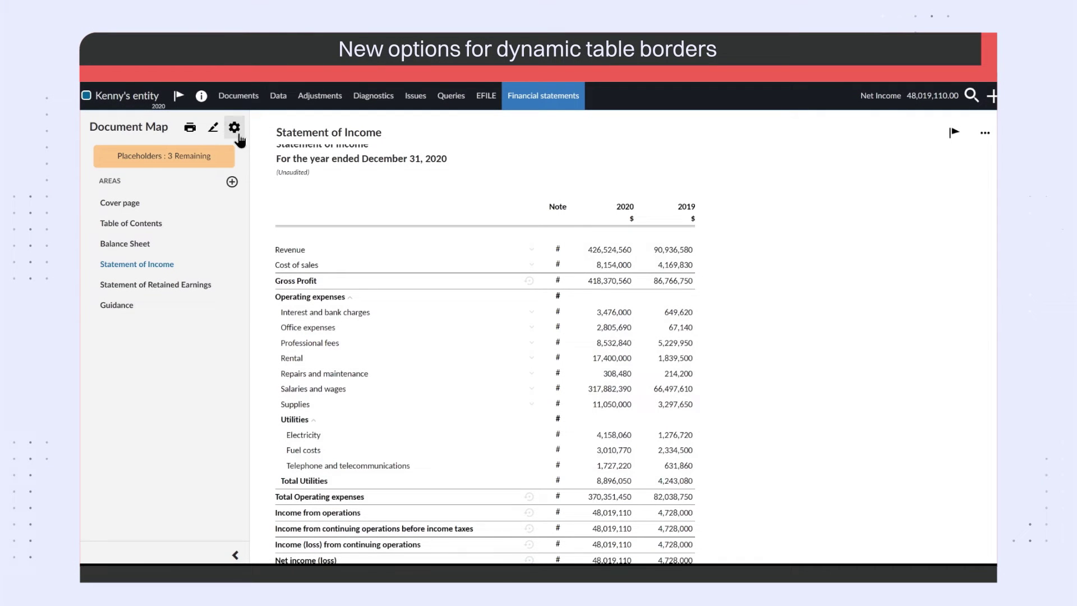
# - Turn off 'Underline space between columns' for Header Rows in Table Borders and apply
pyautogui.click(234, 128)
pyautogui.click(202, 246)
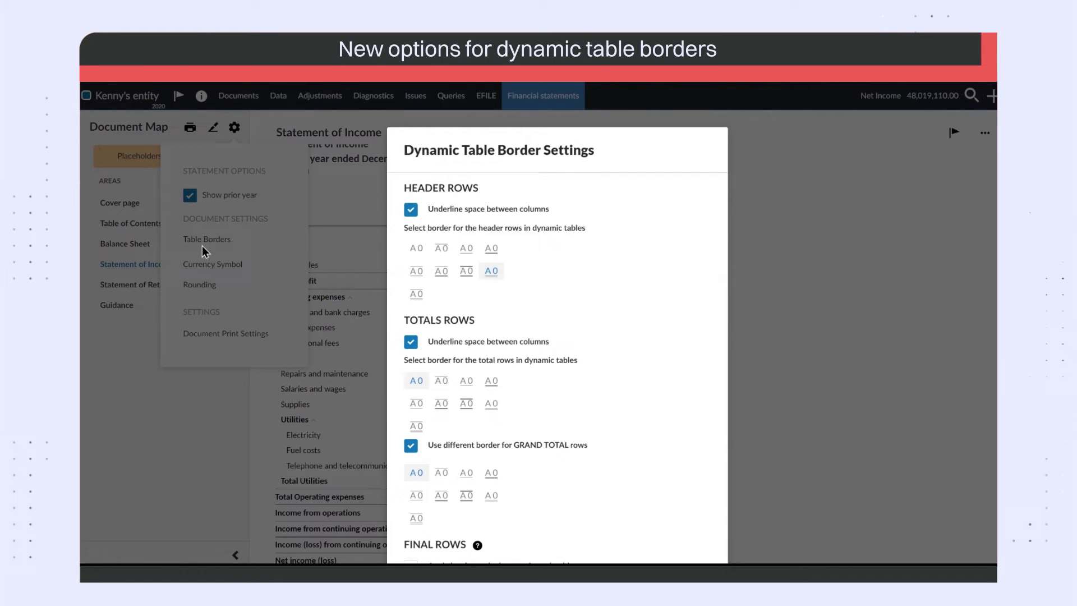
pyautogui.click(512, 214)
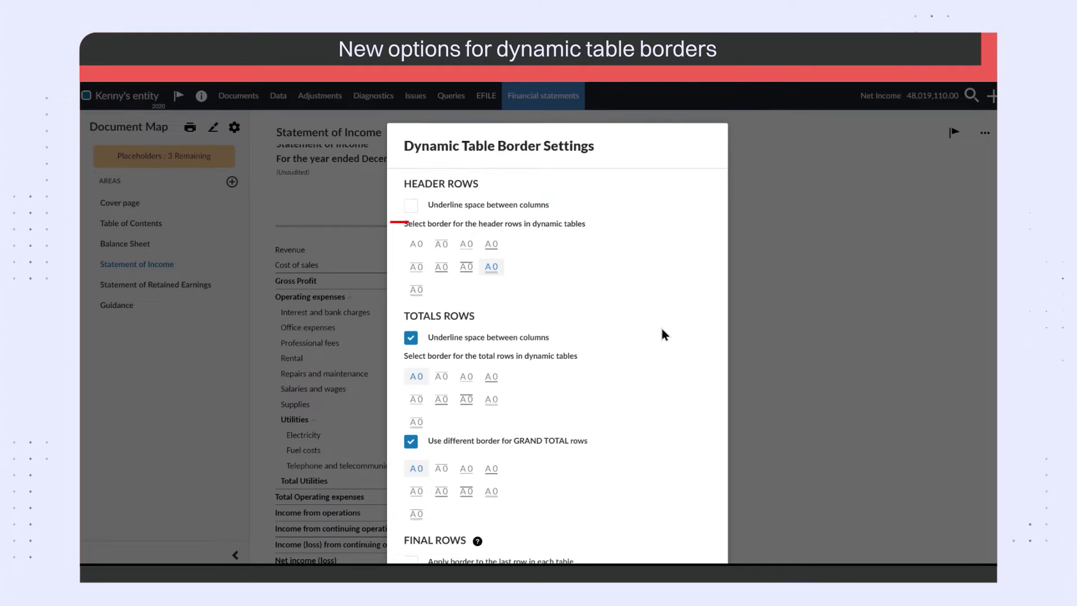
pyautogui.scroll(-5, 674, 415)
pyautogui.click(682, 554)
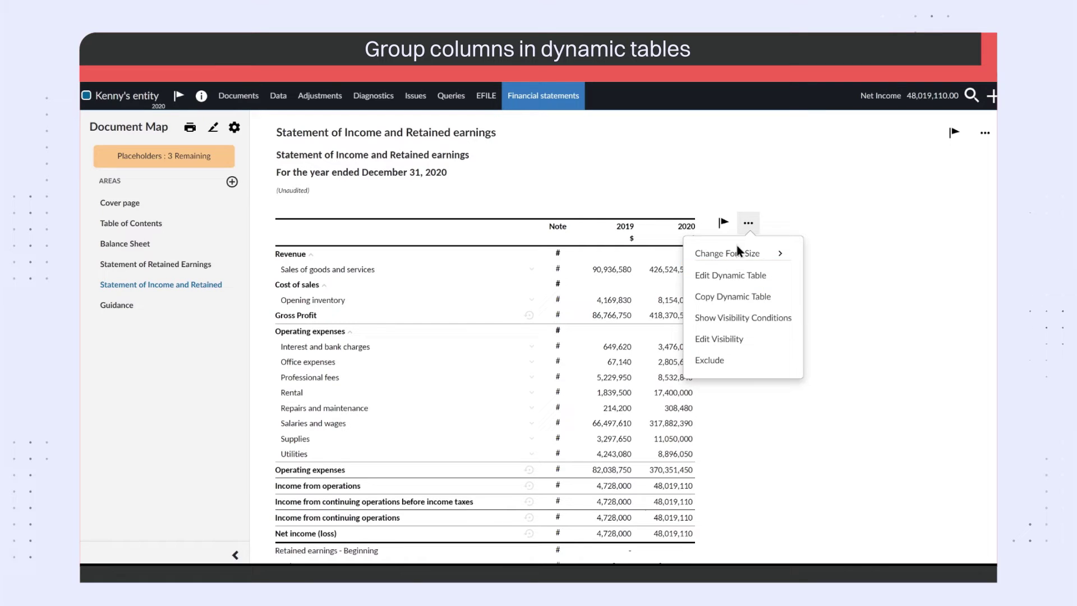
# - Group the 2019 and 2020 income statement columns under the heading 'Group A'
pyautogui.click(728, 276)
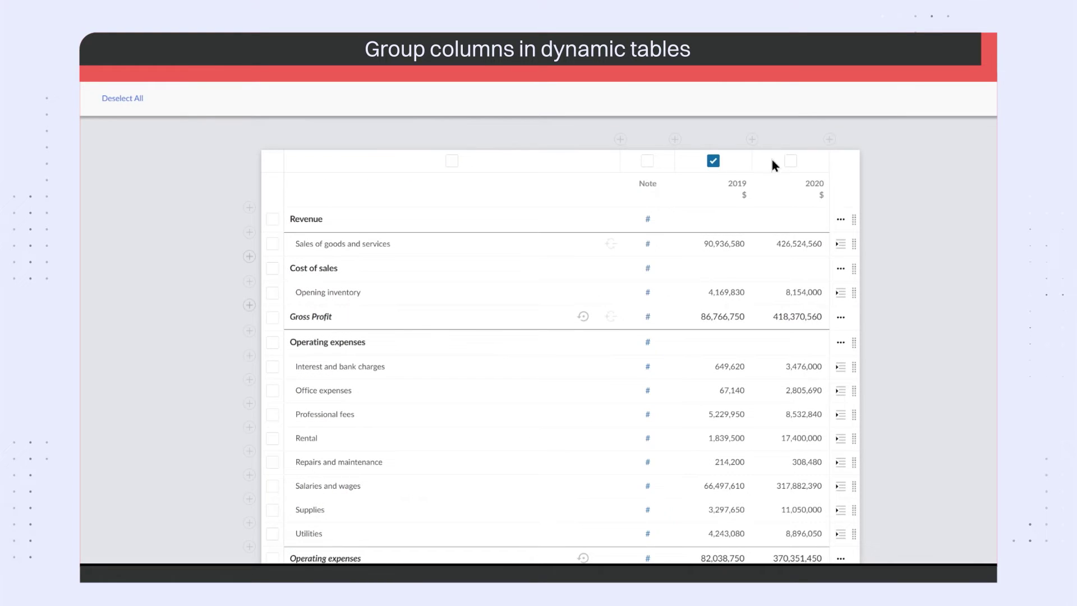
pyautogui.click(790, 162)
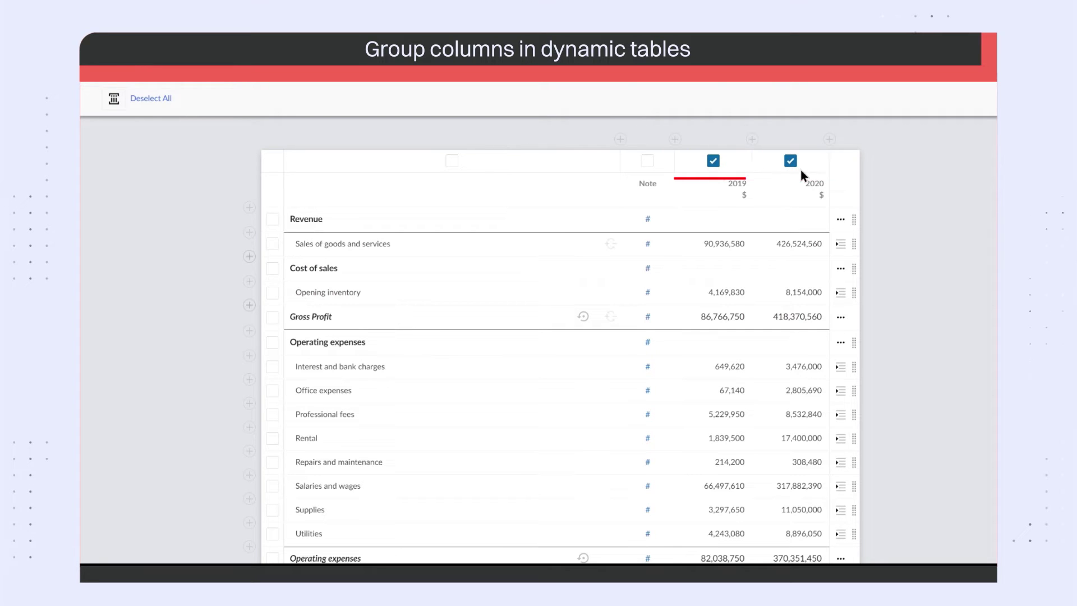
pyautogui.click(113, 101)
pyautogui.click(738, 199)
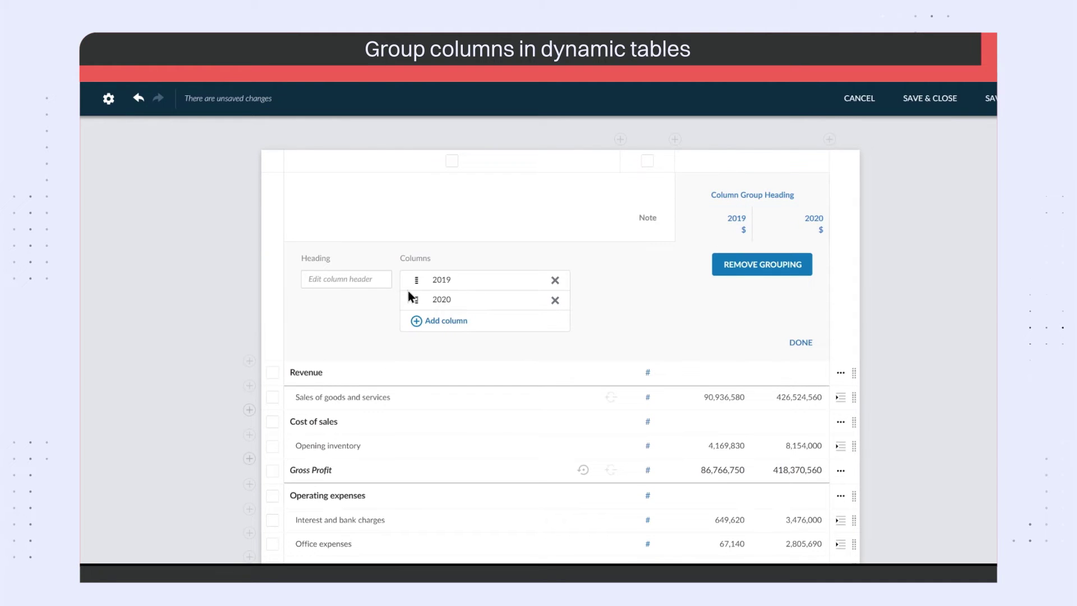
pyautogui.click(353, 279)
pyautogui.write('Group A')
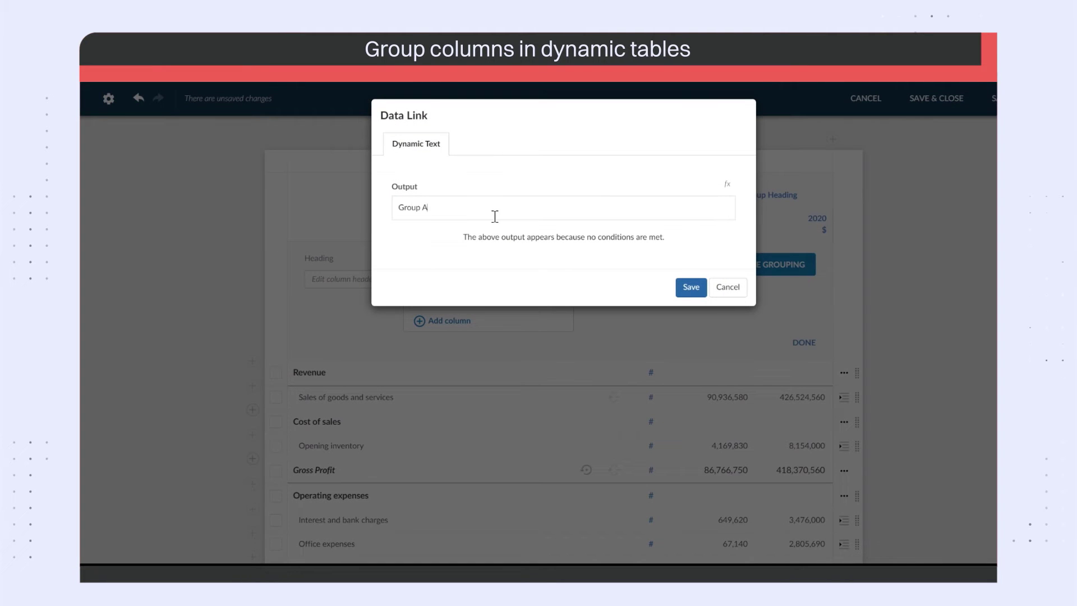
pyautogui.click(698, 289)
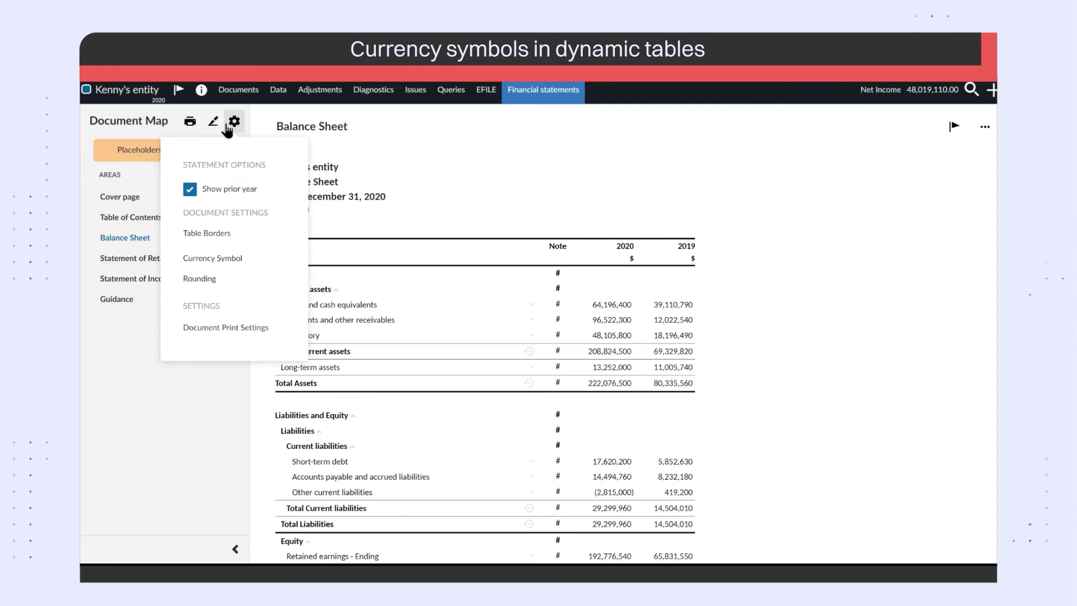
# - Show the $ currency symbol in the table's First Row and Last Row
pyautogui.click(205, 264)
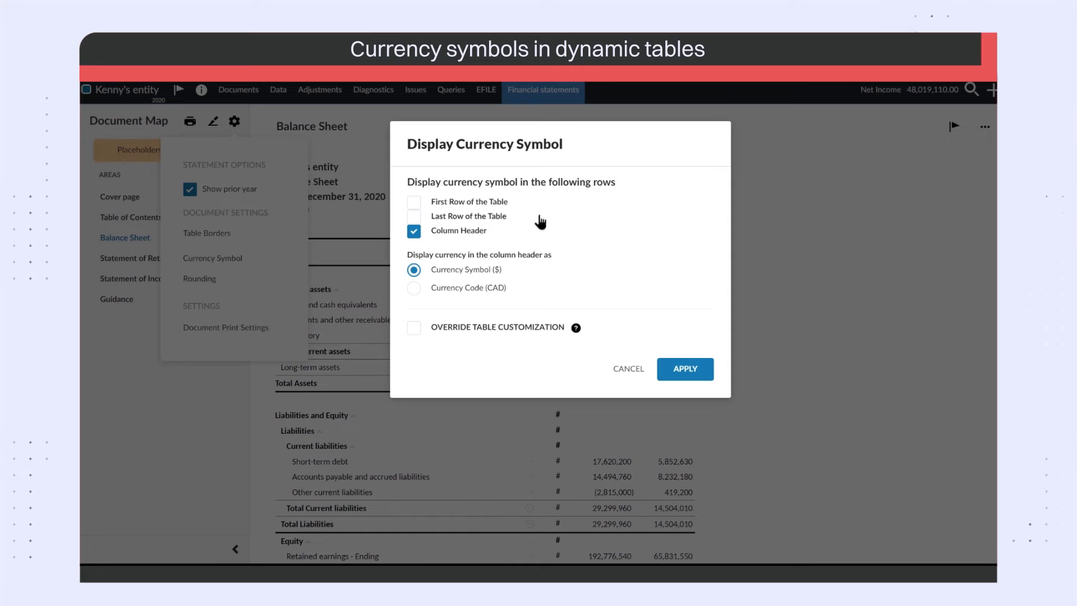
pyautogui.click(501, 205)
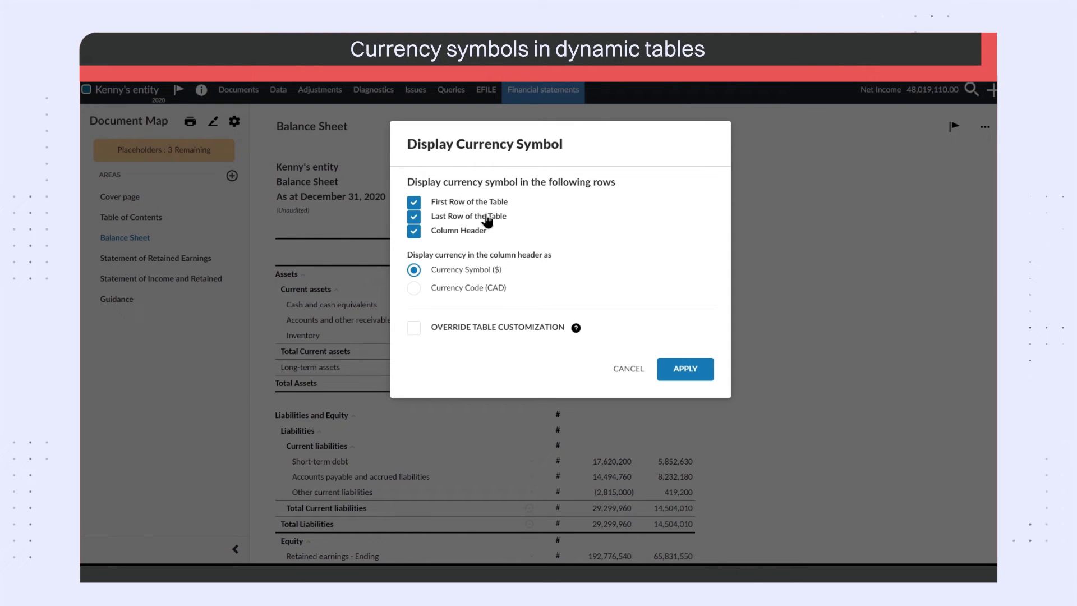
pyautogui.click(688, 371)
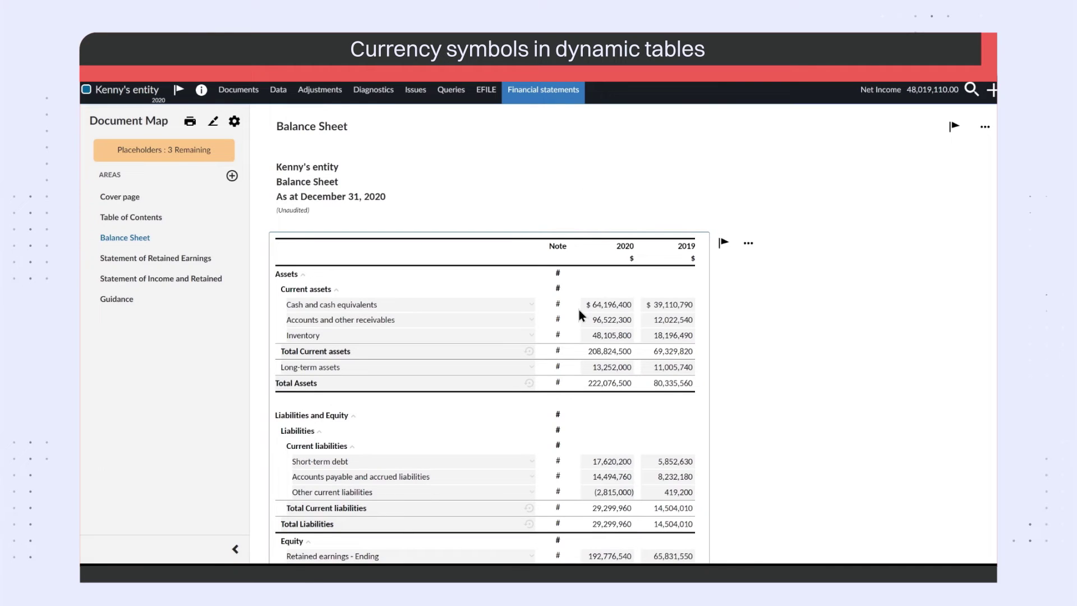
pyautogui.scroll(-3, 587, 304)
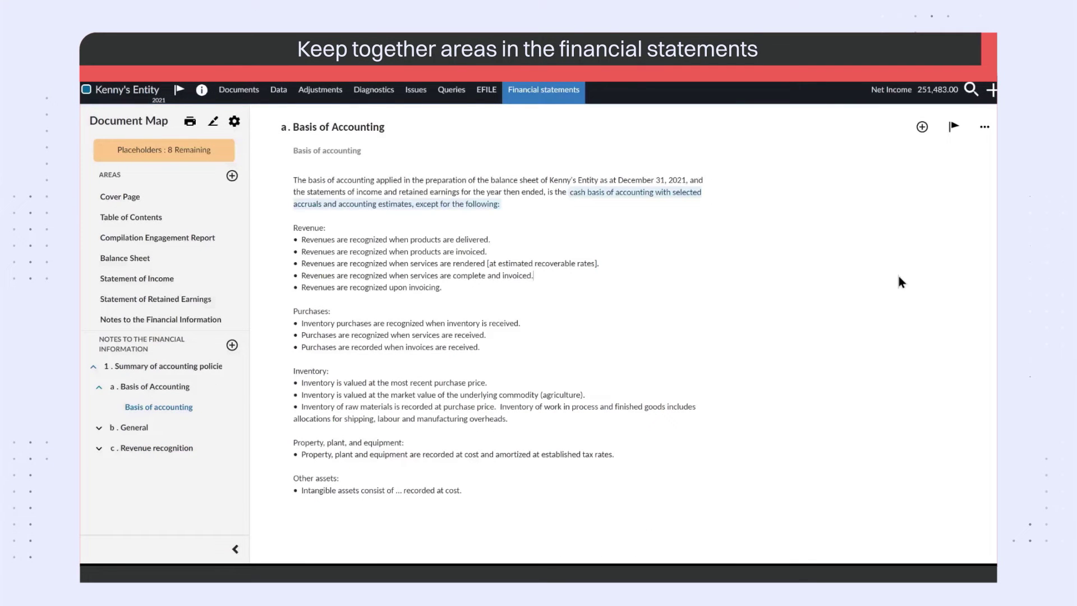
# - Switch on Keep Together for the Basis of accounting area
pyautogui.click(757, 178)
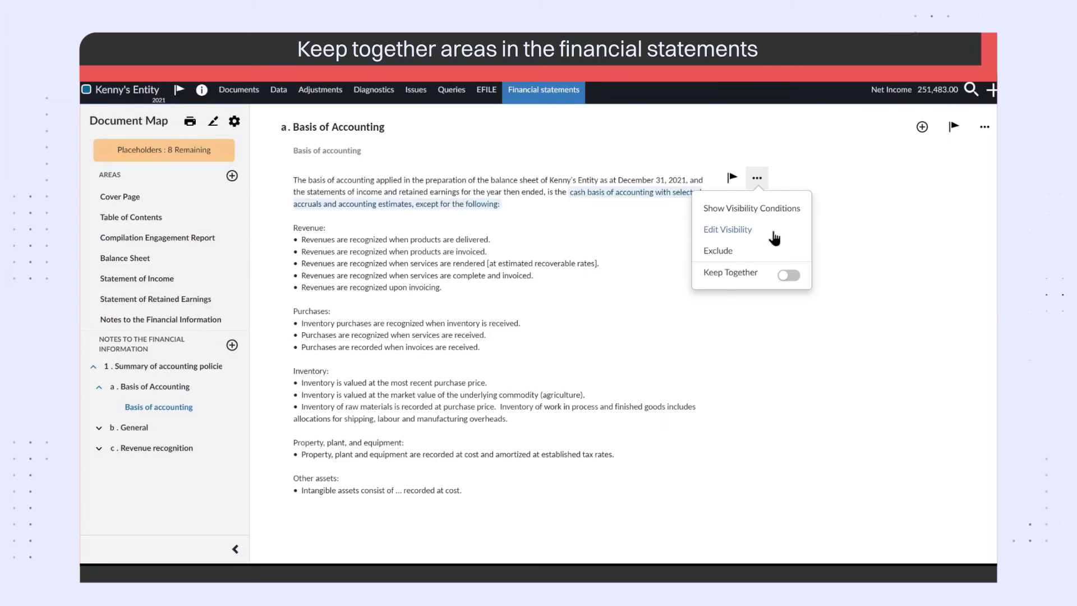
pyautogui.click(790, 276)
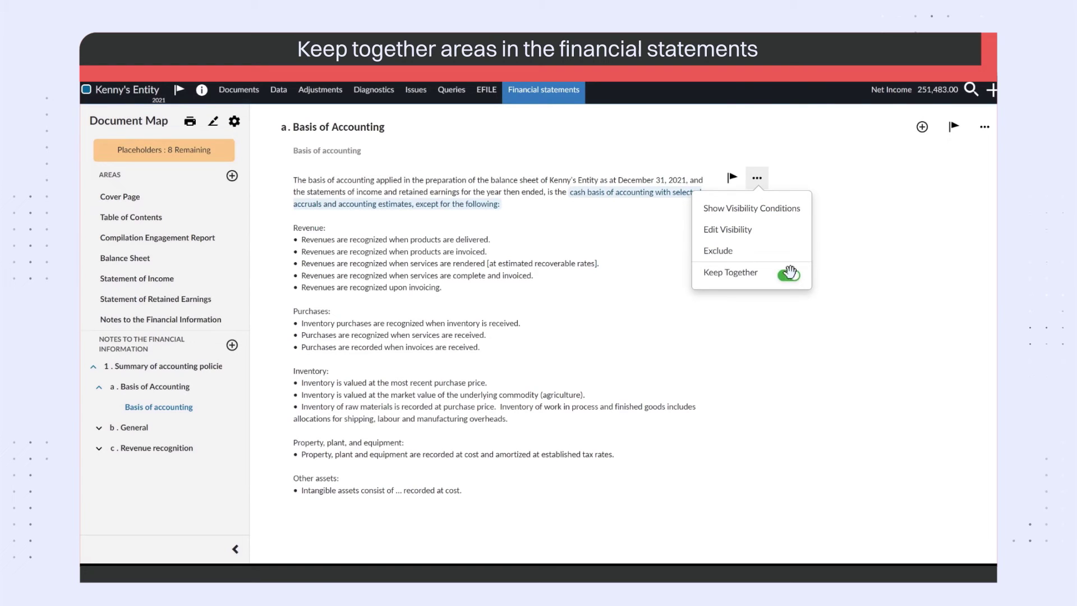
pyautogui.click(851, 342)
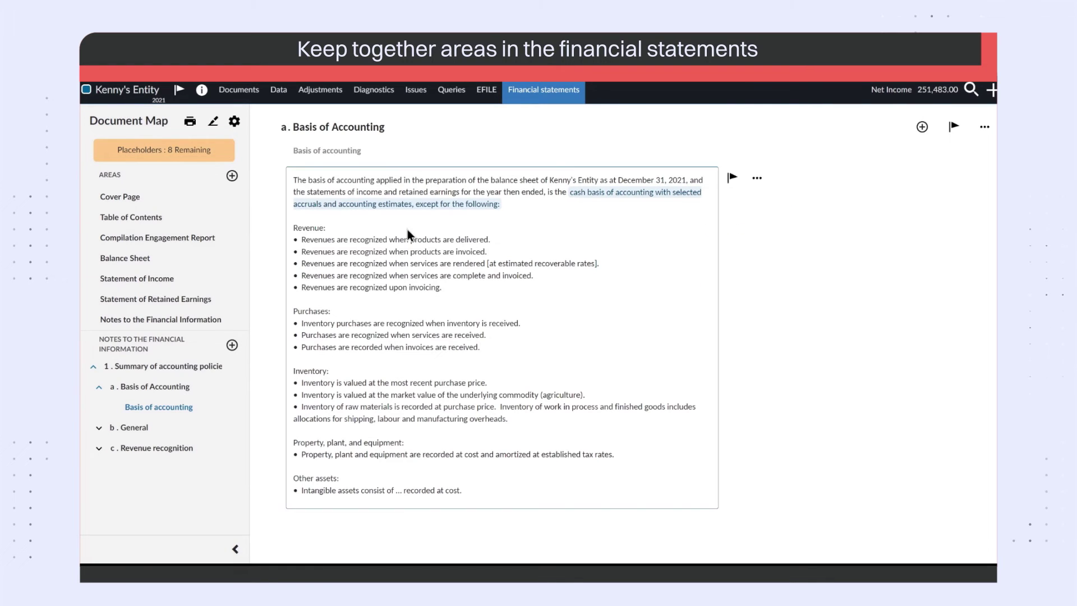
# - Print-preview the financial statements, accepting the missing-information warning
pyautogui.click(190, 121)
pyautogui.click(191, 158)
pyautogui.click(712, 183)
pyautogui.scroll(-5, 923, 222)
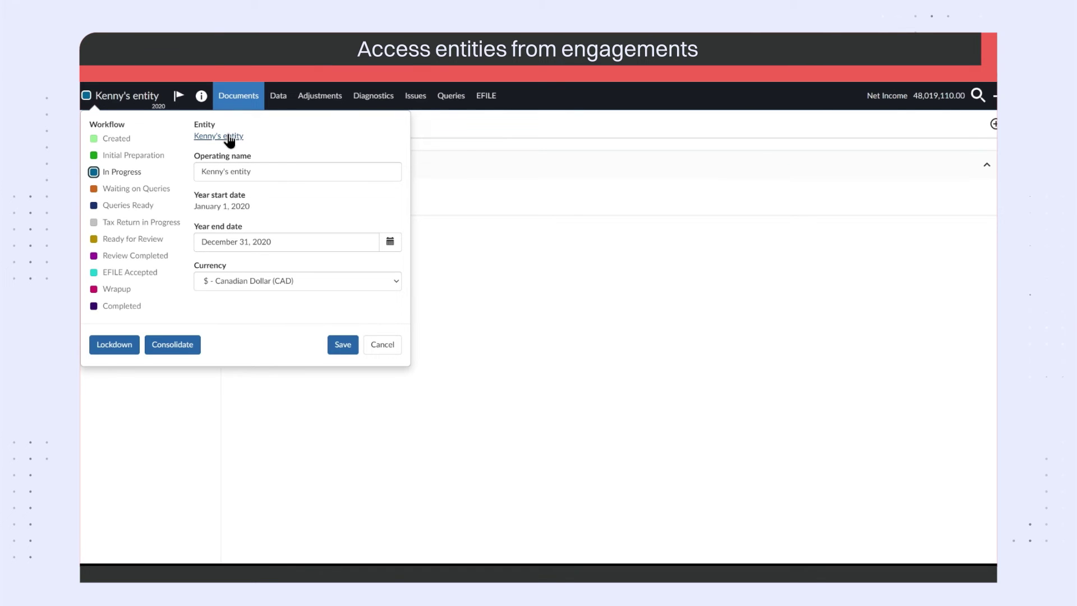
# - Follow the Entity link and scroll through its contacts, files and engagements
pyautogui.click(228, 137)
pyautogui.scroll(-3, 671, 415)
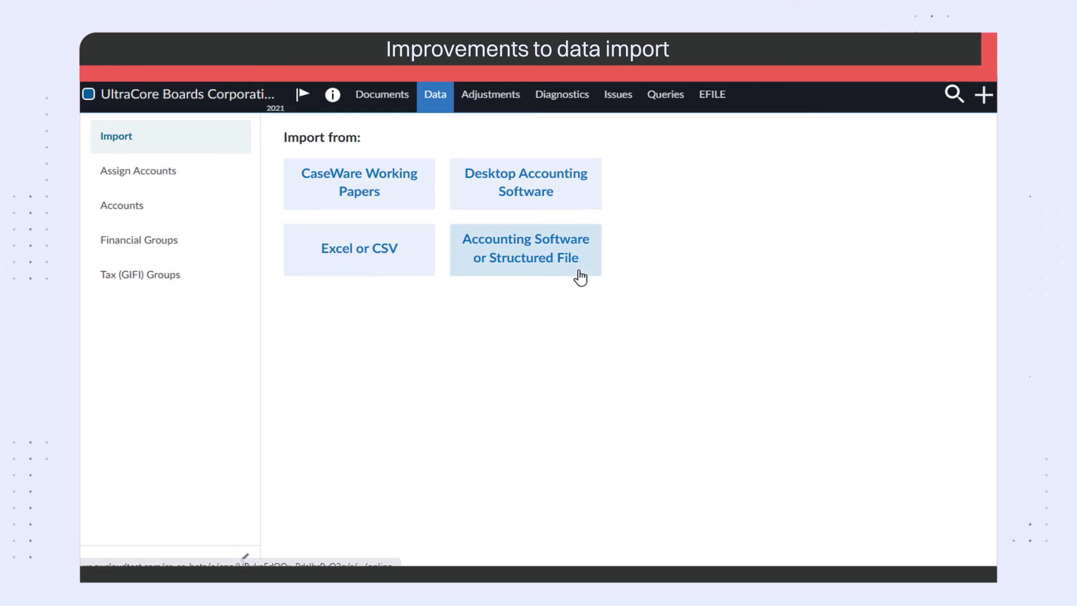
# - Connect to Xero and import the 2021 trial balance and transactions
pyautogui.click(562, 256)
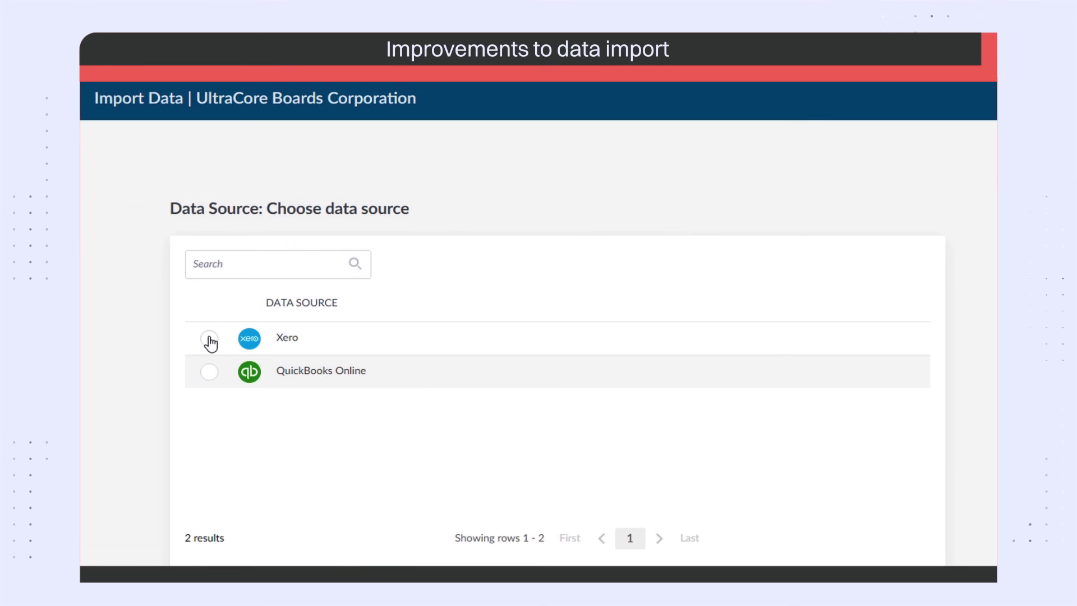
pyautogui.click(209, 338)
pyautogui.scroll(-1, 672, 412)
pyautogui.scroll(-1, 672, 412)
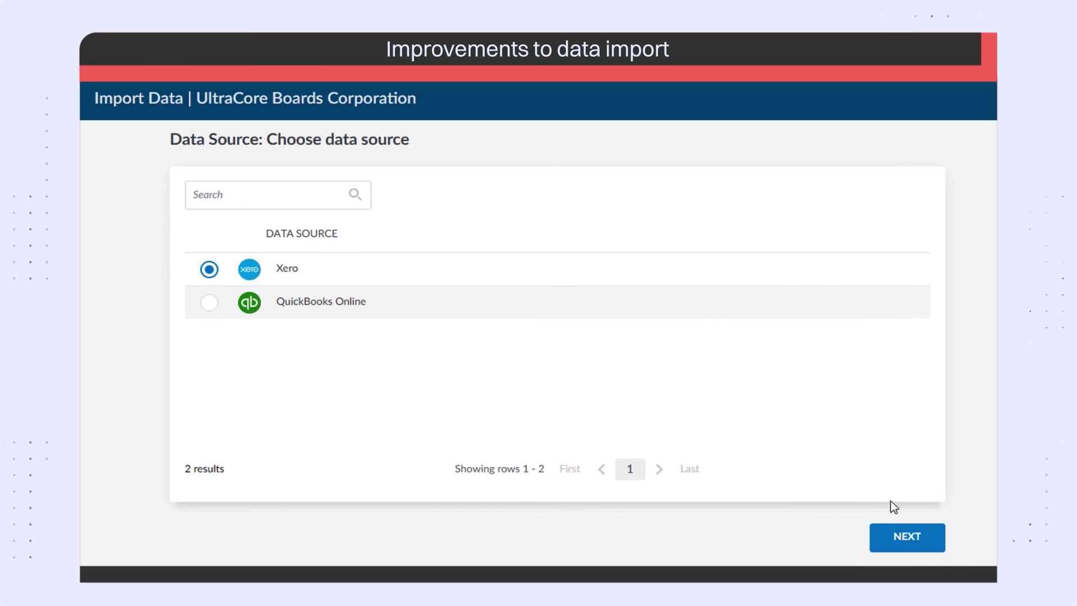
pyautogui.click(894, 526)
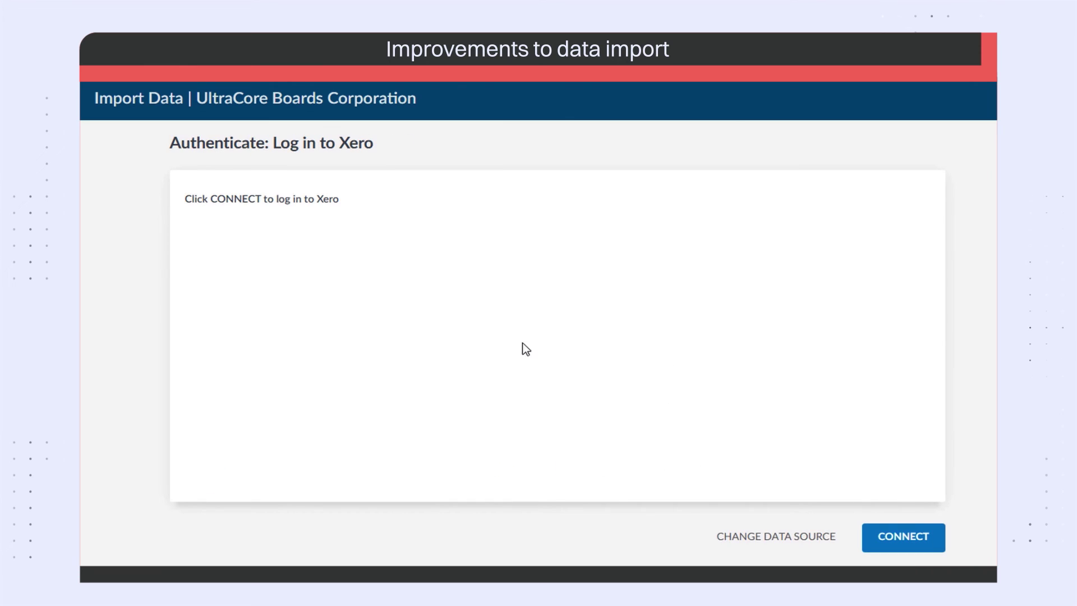
pyautogui.click(872, 538)
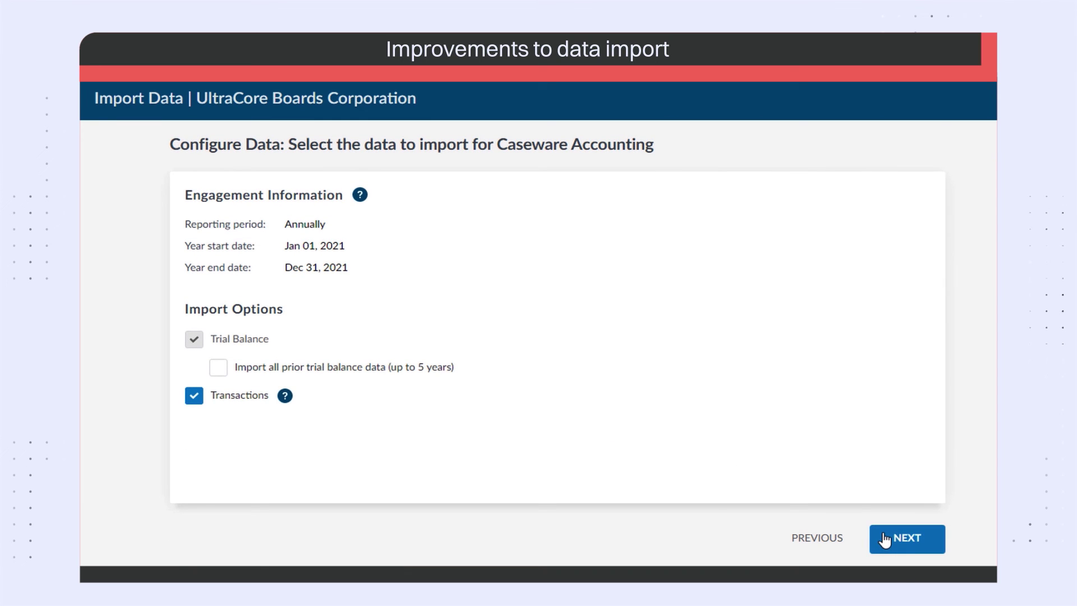
pyautogui.click(885, 539)
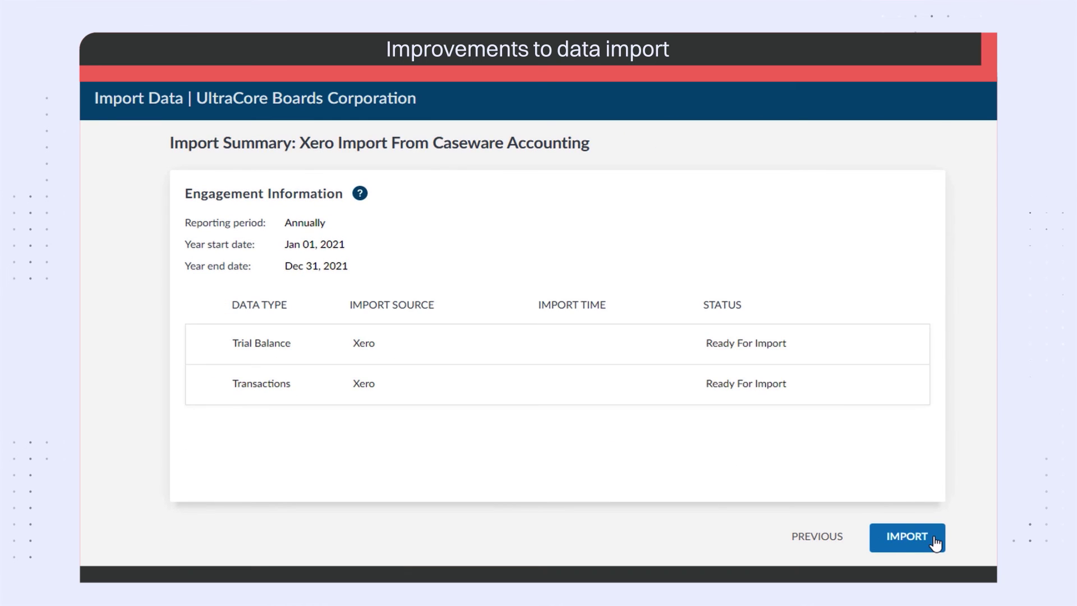
pyautogui.click(907, 538)
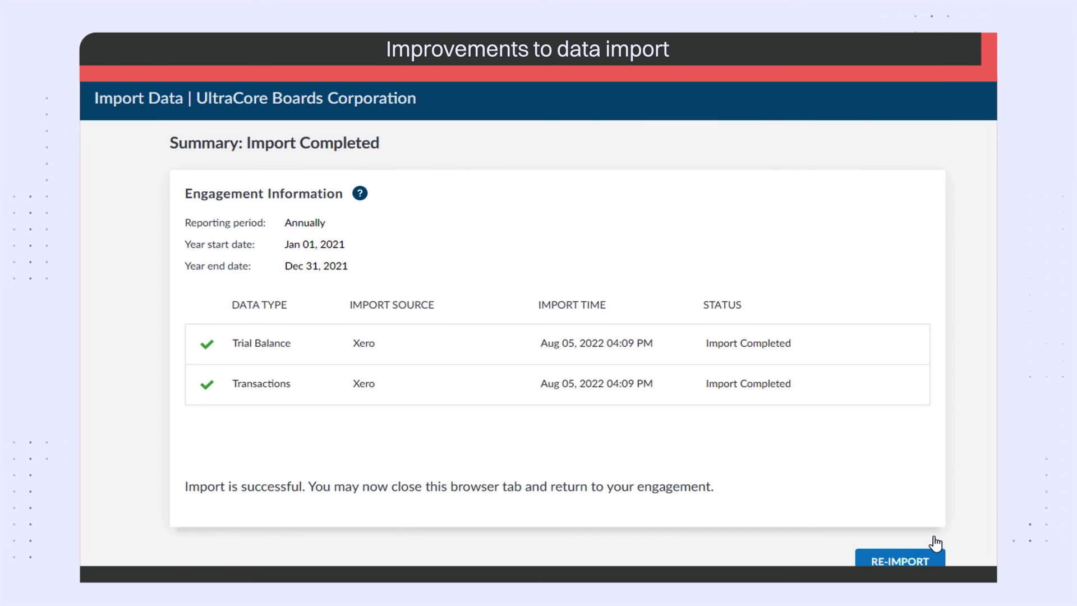
pyautogui.scroll(-1, 764, 494)
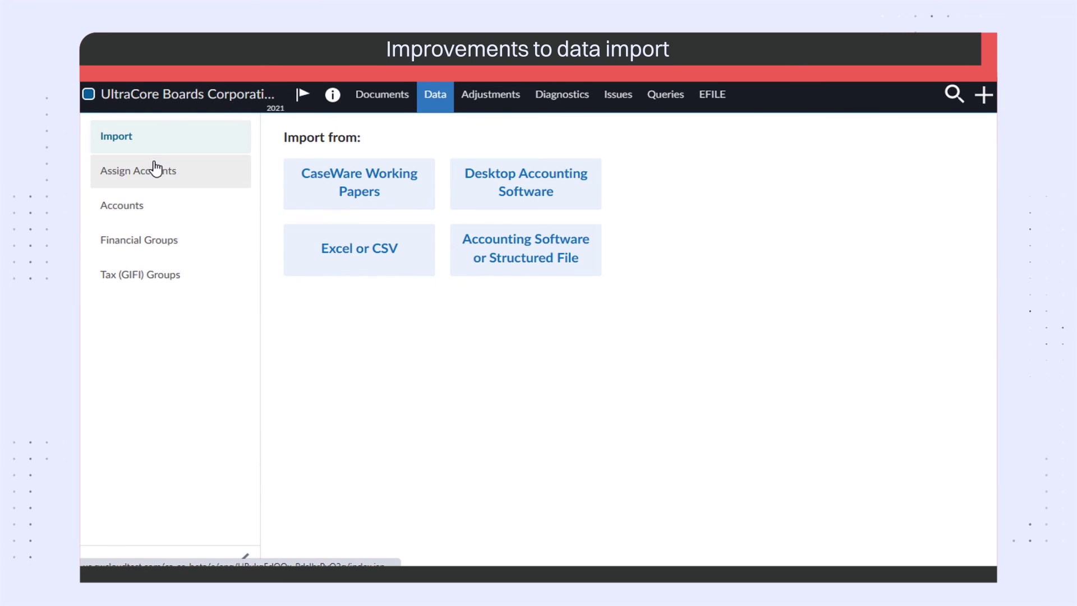
# - Review the imported balances under Assign Accounts, then by account, then by financial groups (cash 1,426,733.00)
pyautogui.click(157, 168)
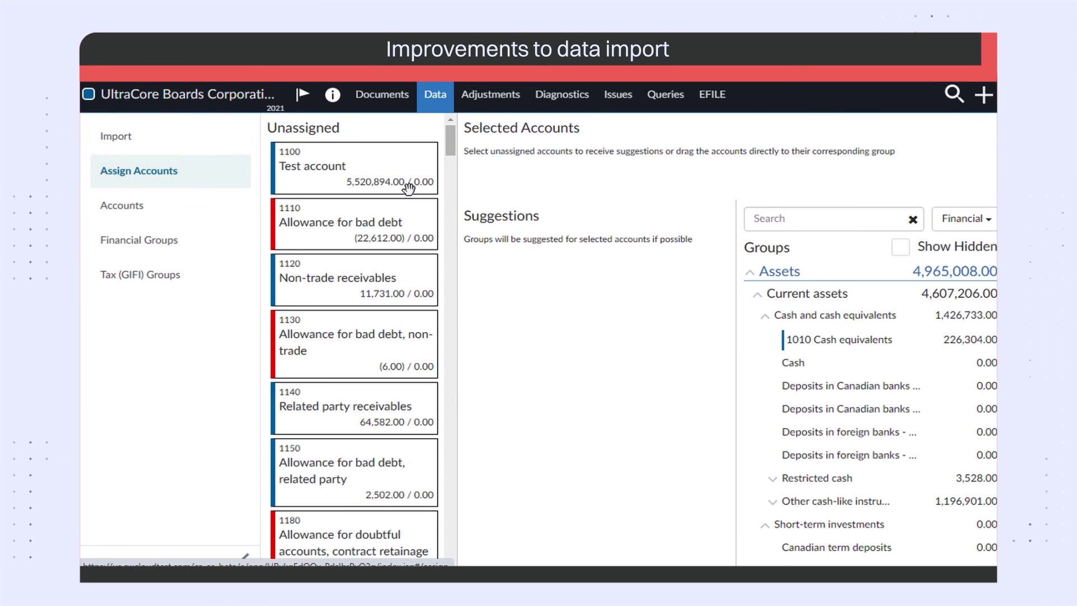
pyautogui.click(170, 221)
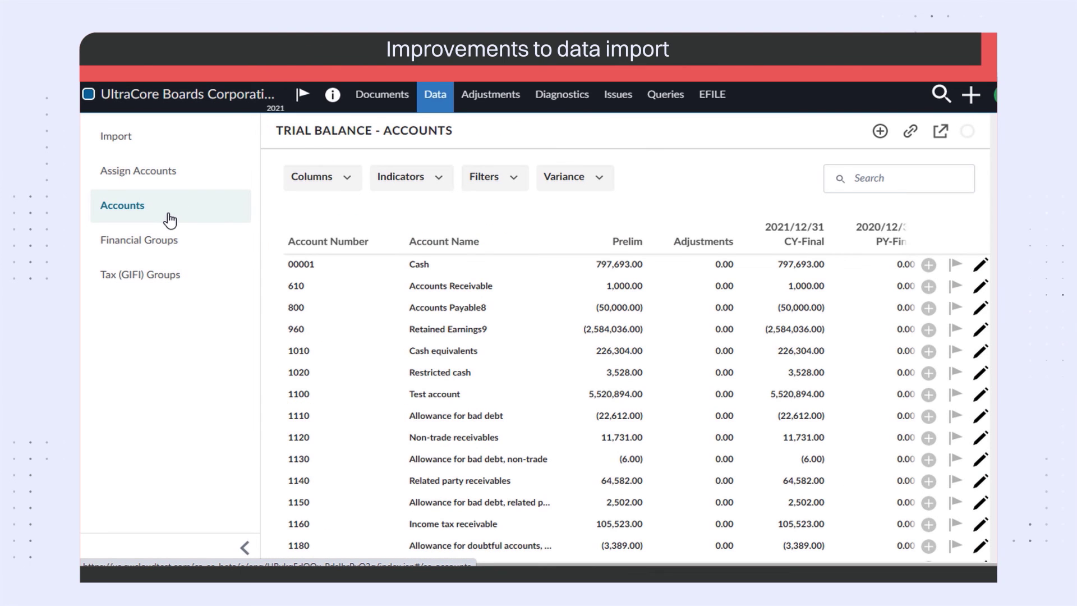
pyautogui.click(191, 251)
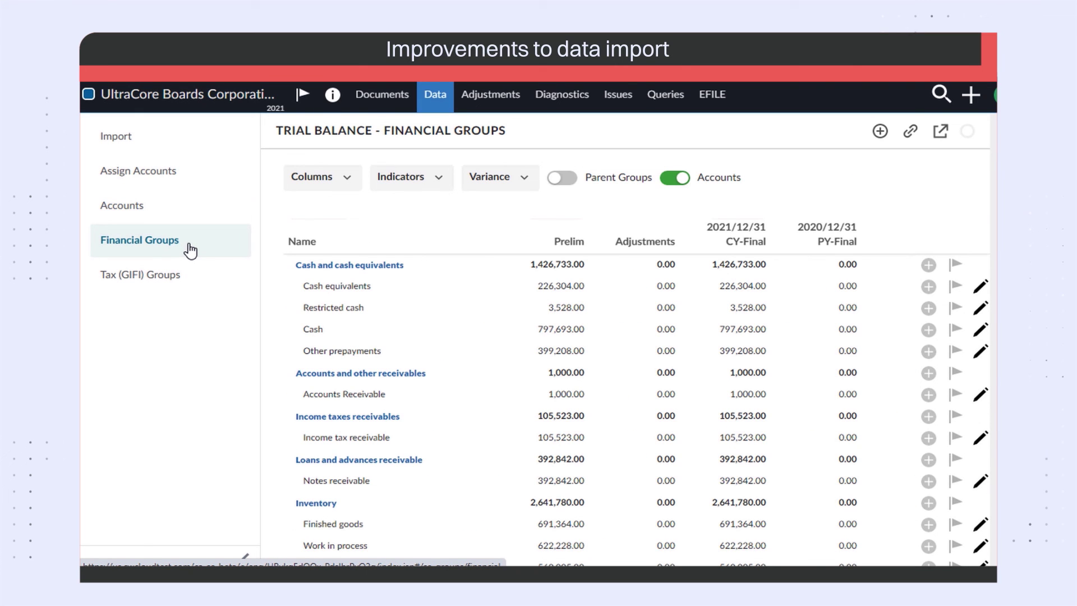